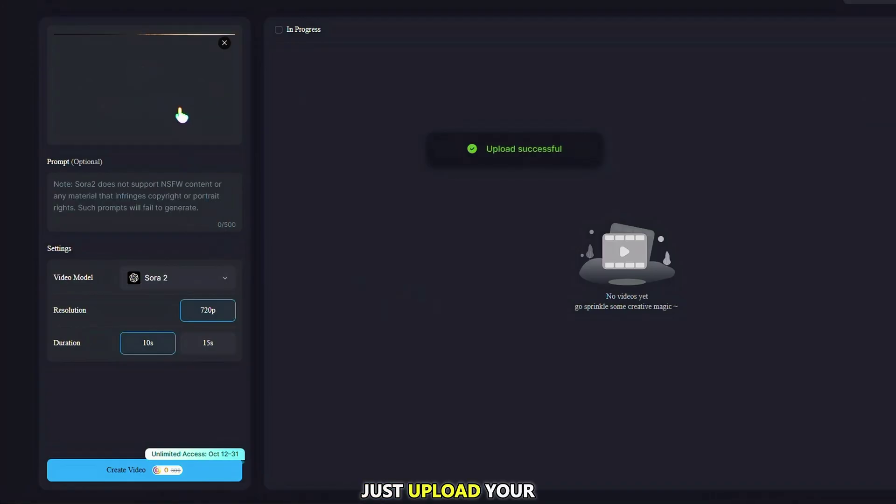
Create a 15-second 720p Sora 2 video from the uploaded astronaut image, using the copied lone-astronaut prompt
{"action": "right_click", "coordinate": [124, 201]}
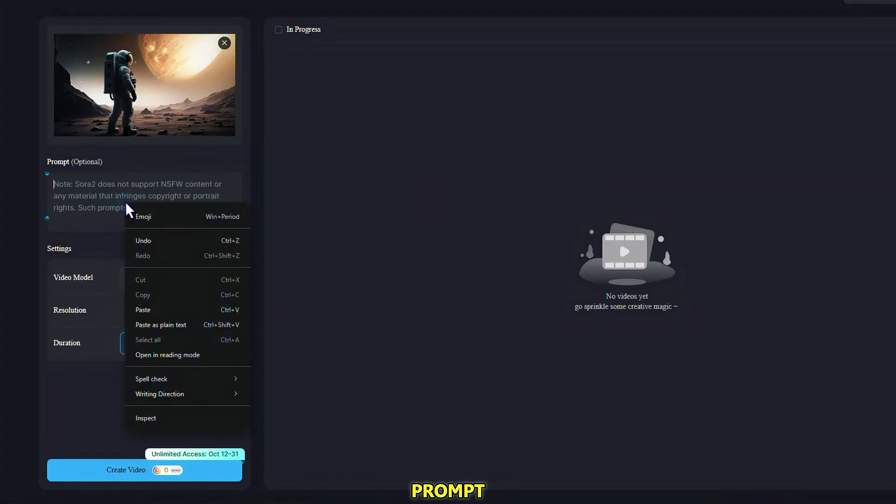
{"action": "left_click", "coordinate": [158, 310]}
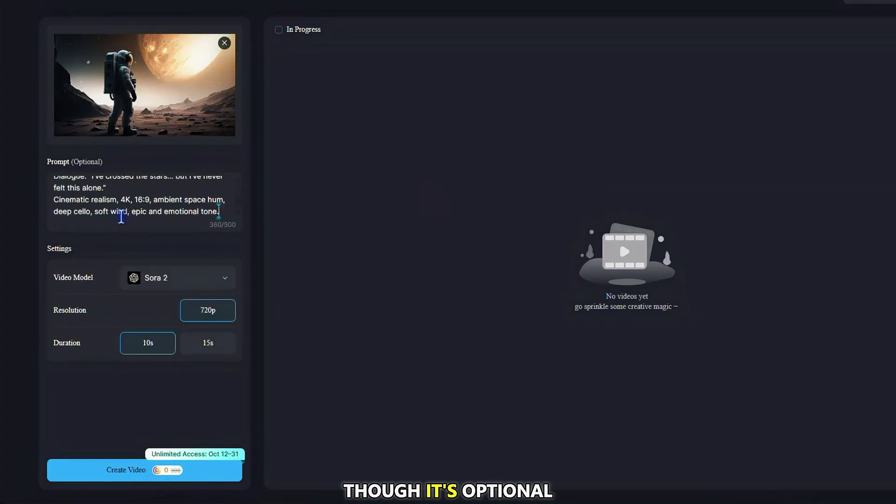
{"action": "left_click", "coordinate": [152, 278]}
{"action": "left_click", "coordinate": [163, 374]}
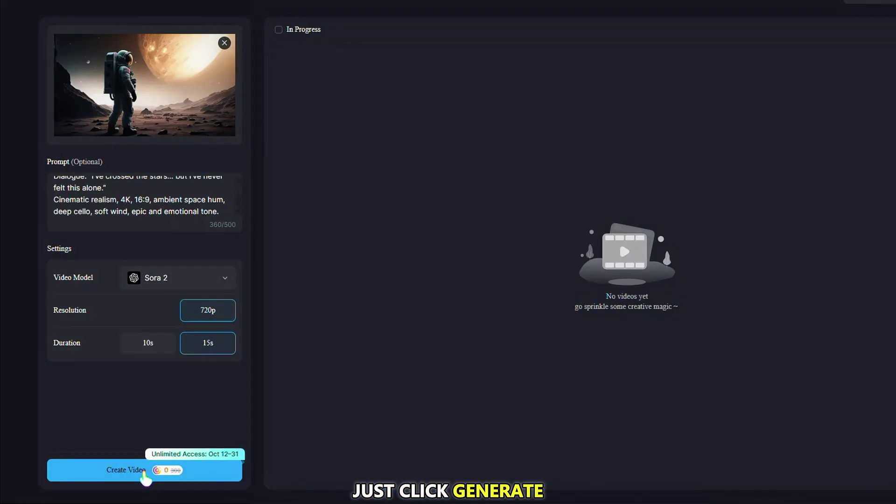
{"action": "left_click", "coordinate": [145, 475]}
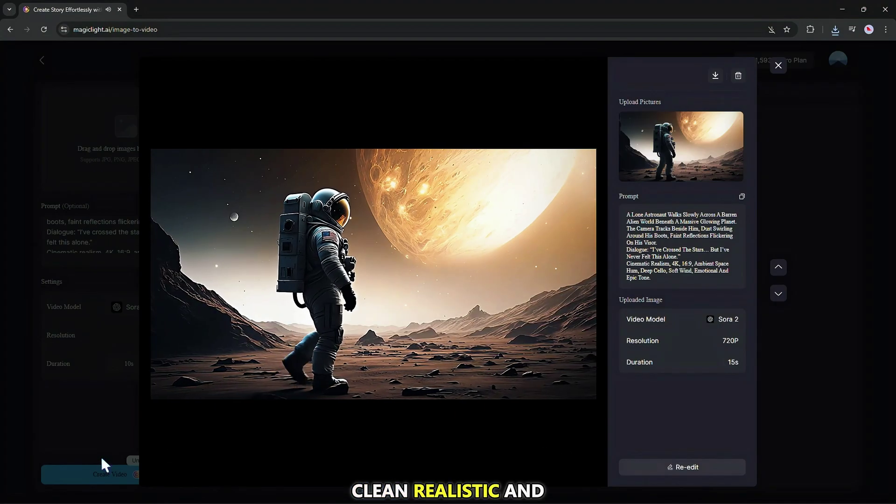
Clear the previous astronaut prompt and upload the image of the warrior standing on a cliff
{"action": "left_click", "coordinate": [100, 454]}
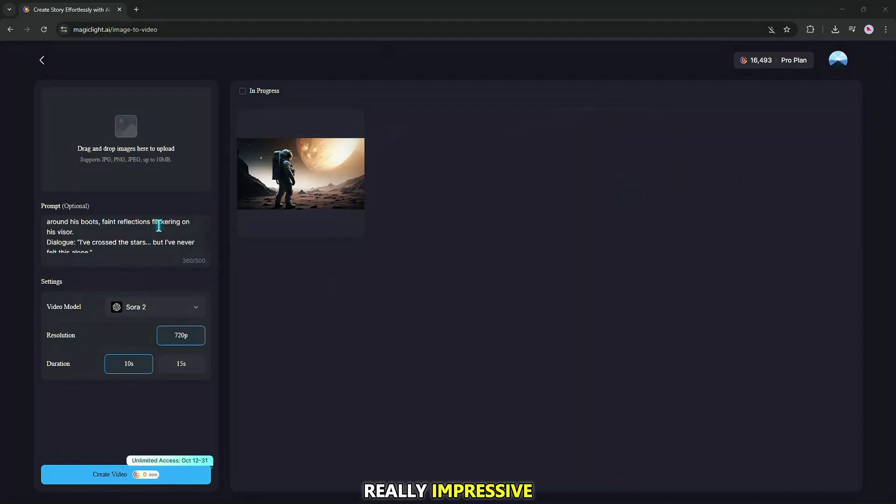
{"action": "left_click", "coordinate": [138, 229]}
{"action": "key", "text": "ctrl+a"}
{"action": "key", "text": "BackSpace"}
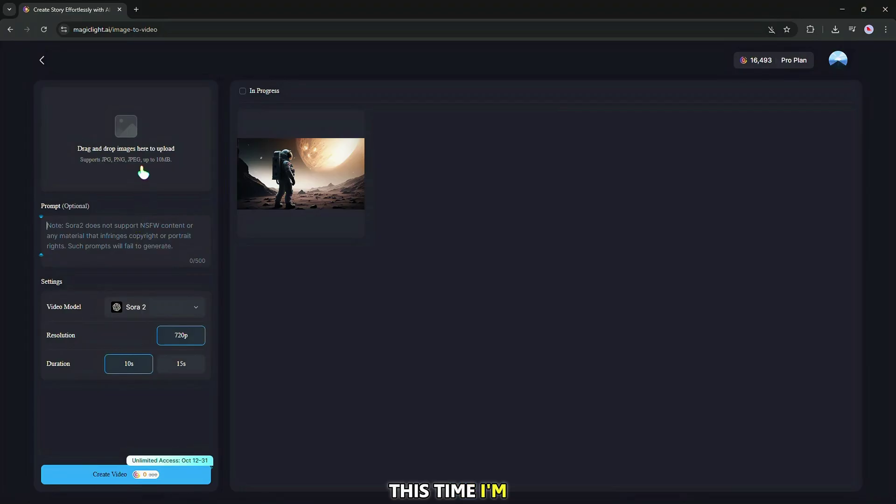
{"action": "left_click", "coordinate": [143, 173]}
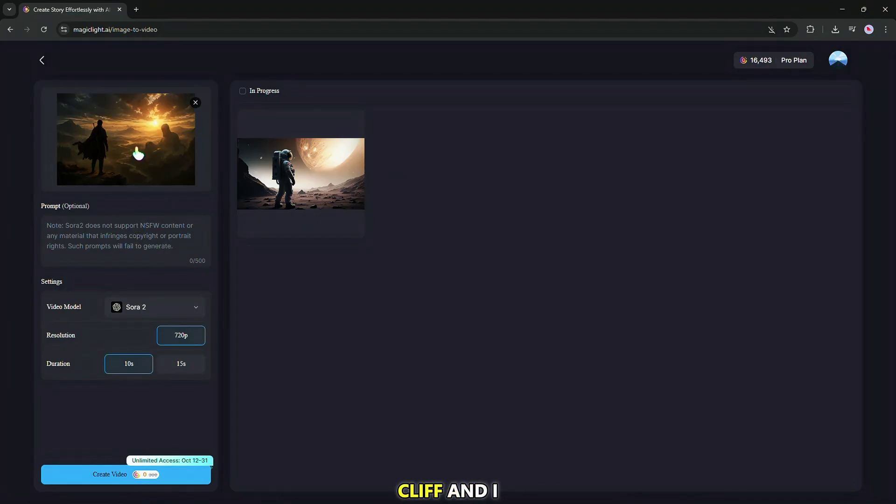
Paste the prompt about a lone warrior and an awakening stone giant, and create the Sora 2 video
{"action": "right_click", "coordinate": [91, 236]}
{"action": "left_click", "coordinate": [131, 325]}
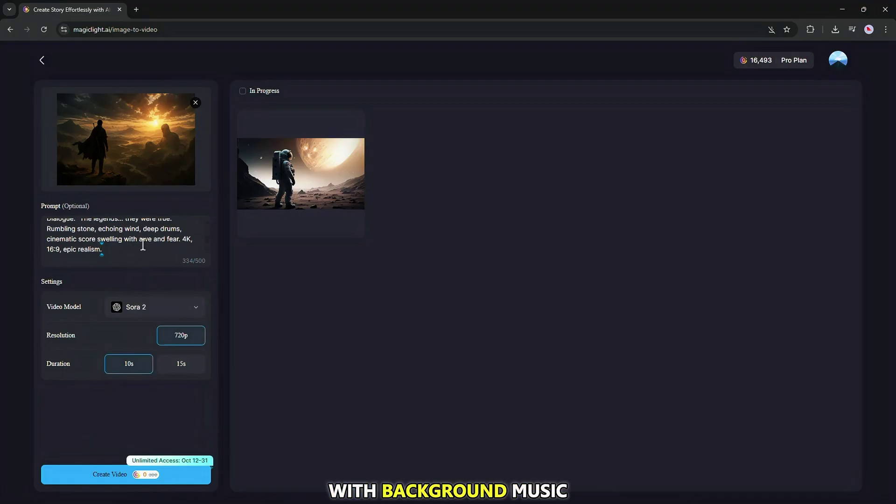
{"action": "scroll", "coordinate": [143, 244], "scroll_direction": "up", "scroll_amount": 5}
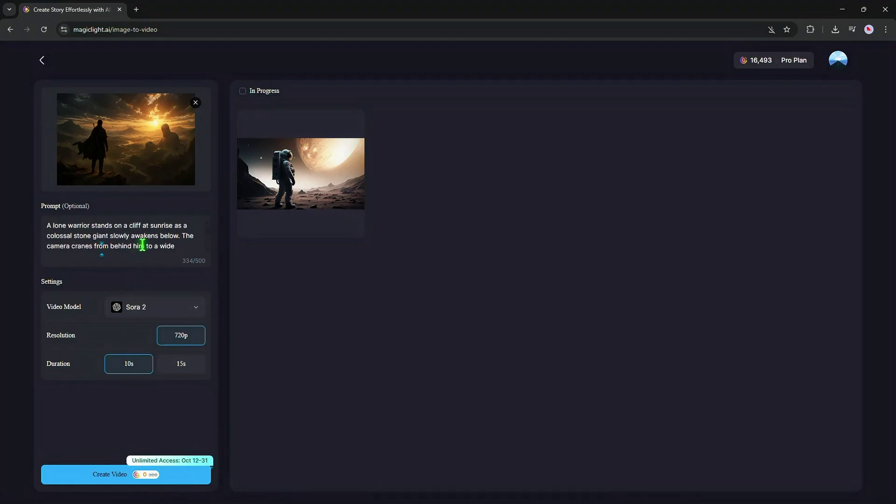
{"action": "left_click", "coordinate": [124, 478]}
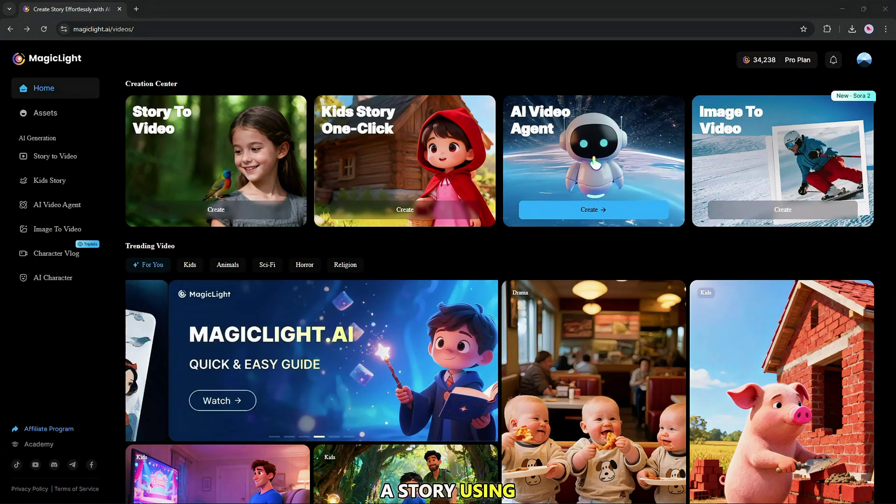
Open the AI Video Agent and browse the Kids, Animals, Bible and Rescue story categories
{"action": "left_click", "coordinate": [596, 164]}
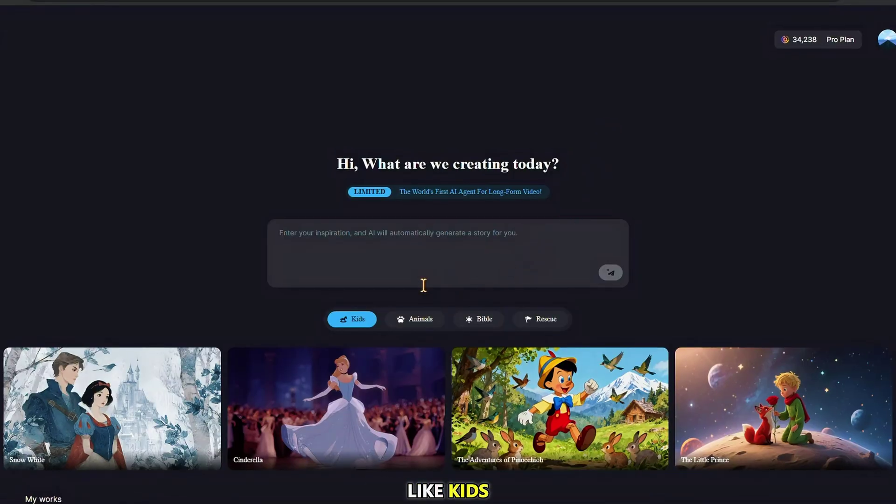
{"action": "left_click", "coordinate": [415, 326]}
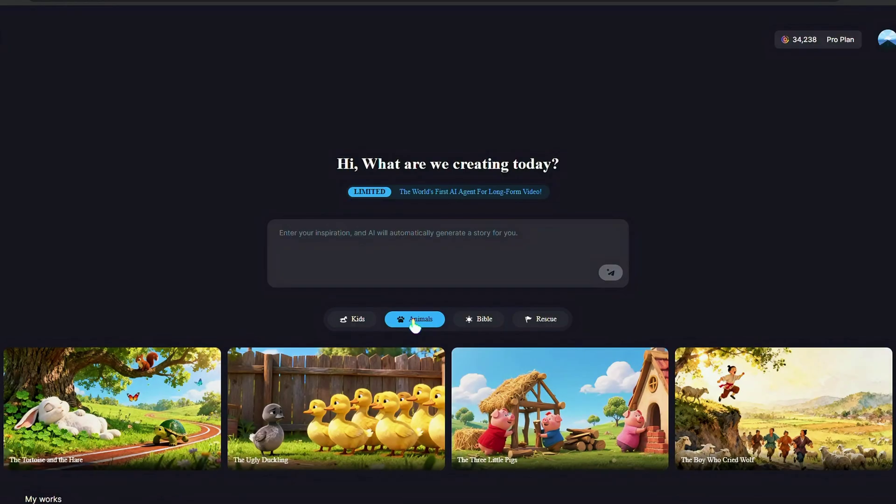
{"action": "left_click", "coordinate": [478, 326]}
{"action": "left_click", "coordinate": [537, 325]}
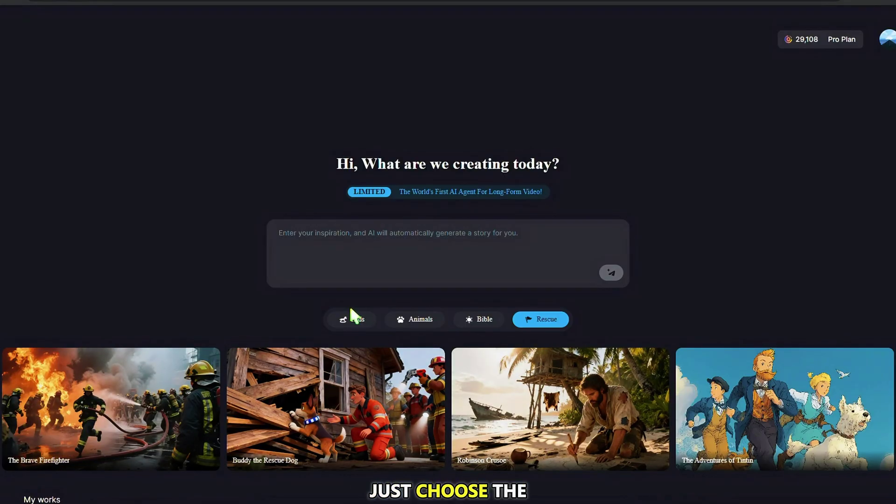
{"action": "left_click", "coordinate": [352, 322]}
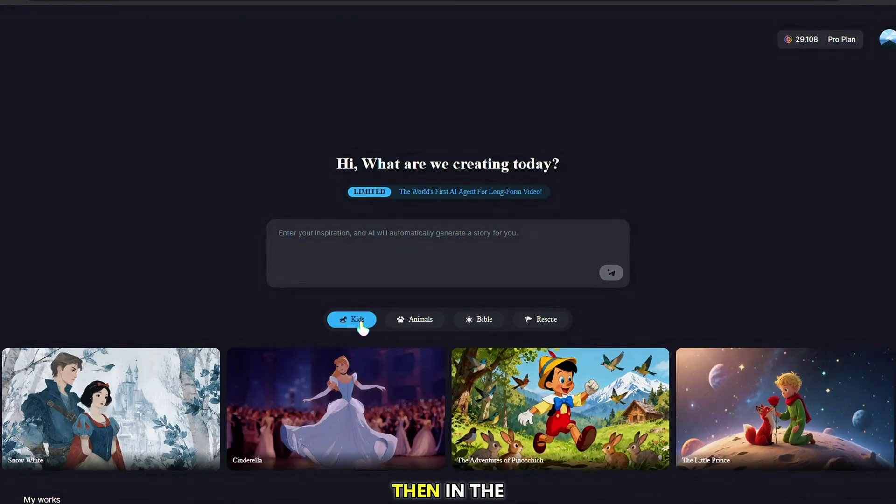
{"action": "left_click", "coordinate": [422, 322]}
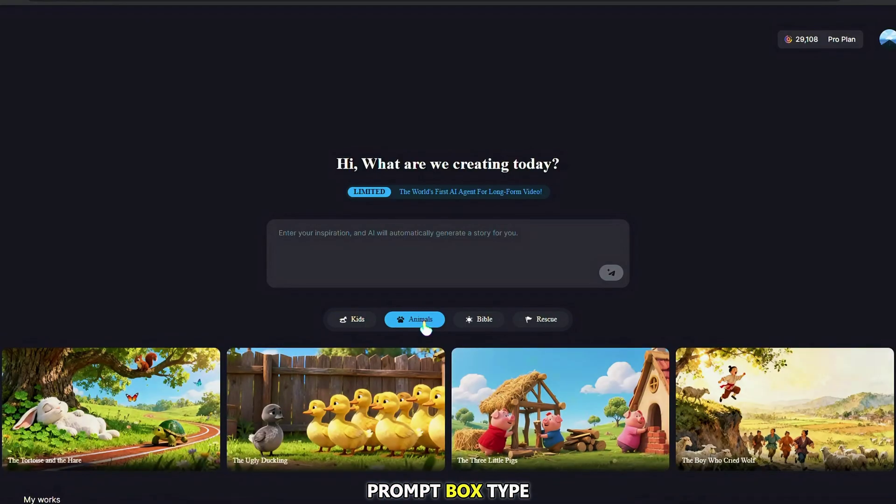
{"action": "left_click", "coordinate": [488, 323]}
{"action": "left_click", "coordinate": [562, 323]}
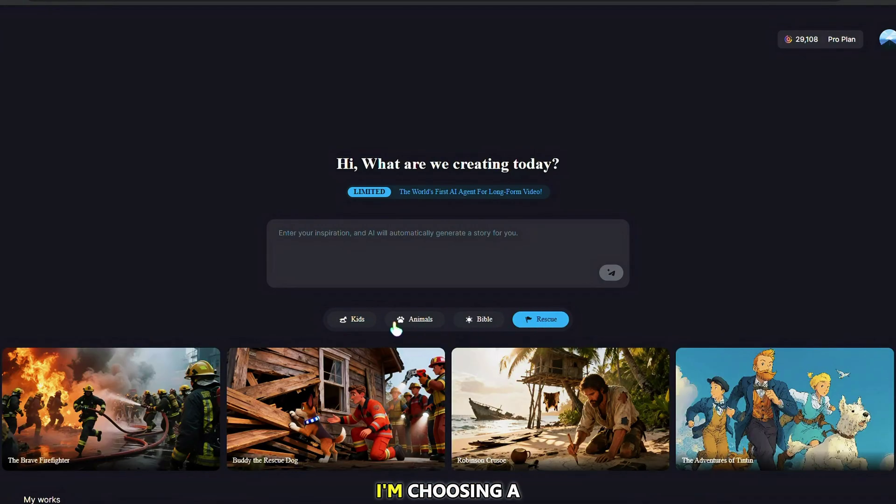
Choose the Kids category and submit the copied story about a boy who finds the puppy Buddy on a stormy night
{"action": "left_click", "coordinate": [359, 321]}
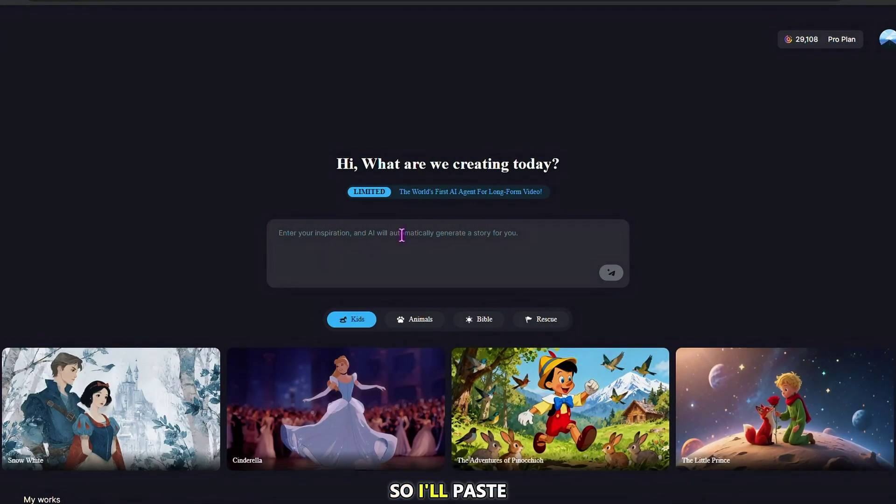
{"action": "right_click", "coordinate": [338, 255]}
{"action": "left_click", "coordinate": [383, 367]}
{"action": "type", "text": "Ben found a tiny puppy hiding under his porch on a stormy night. He named him Buddy and took care of him. The next day, Buddy followed Ben everywhere school, the park, even to the garden! One afternoon, Ben lost his favorite toy near the woods. Buddy sniffed and barked until he found it buried under some leaves. From that day on, Ben called Buddy his little hero."}
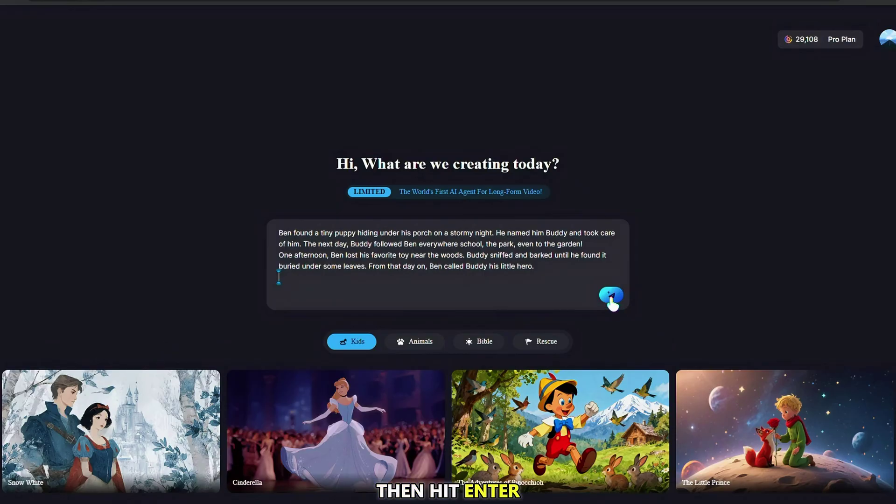
{"action": "left_click", "coordinate": [611, 296]}
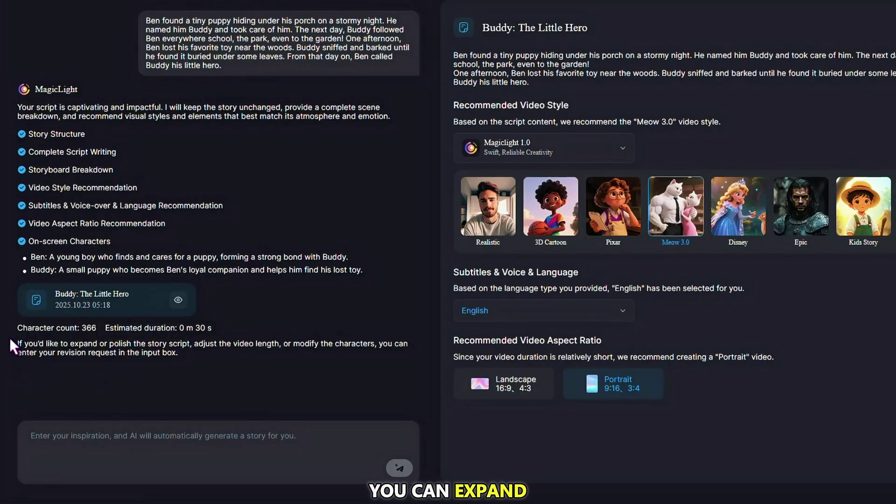
{"action": "left_click_drag", "start_coordinate": [9, 334], "coordinate": [407, 373]}
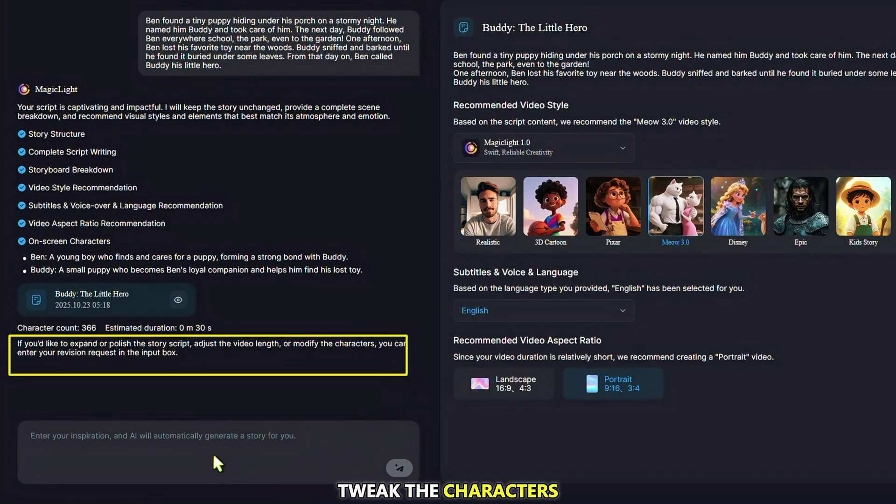
{"action": "left_click_drag", "start_coordinate": [12, 409], "coordinate": [425, 492]}
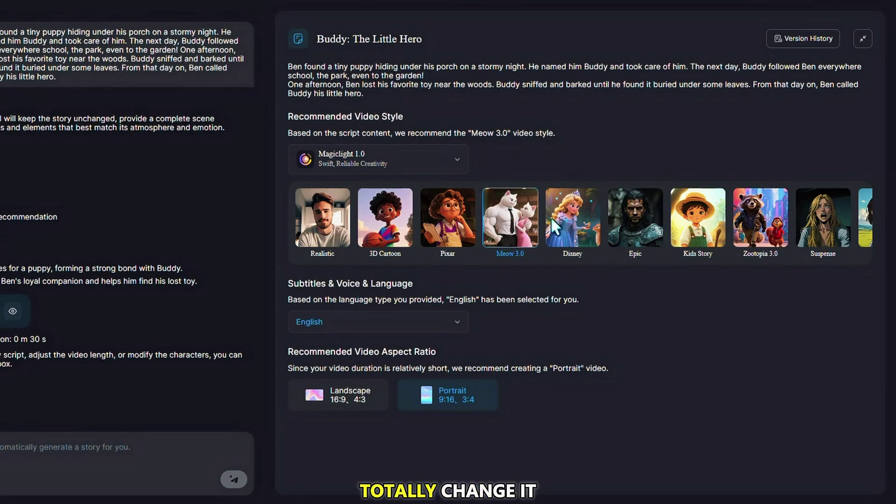
Set the story's video style to Pixar and the aspect ratio to Landscape, keeping the language as English
{"action": "left_click", "coordinate": [385, 228]}
{"action": "left_click", "coordinate": [450, 217]}
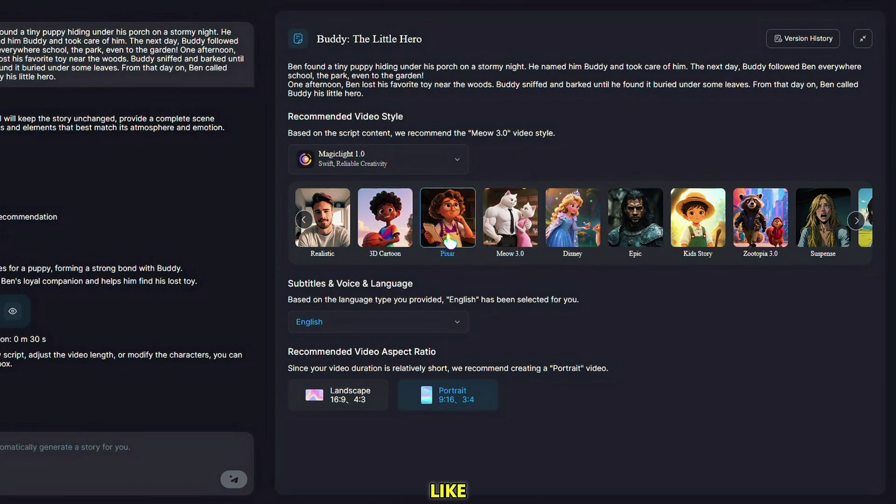
{"action": "left_click", "coordinate": [356, 327]}
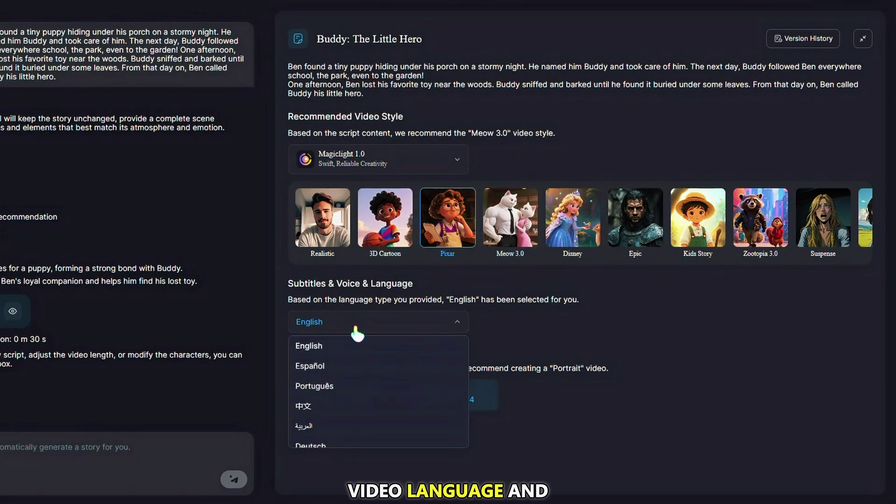
{"action": "left_click", "coordinate": [362, 401]}
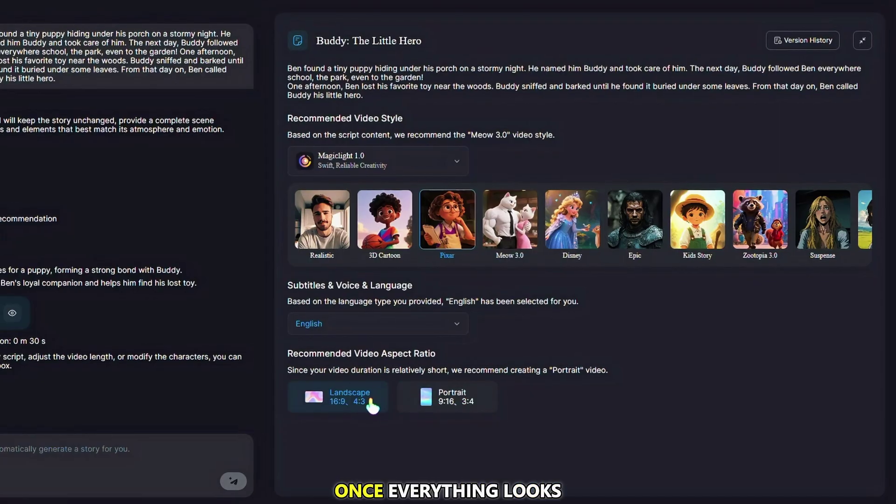
Continue to the cast stage and auto-cast the two detected characters
{"action": "left_click", "coordinate": [840, 23]}
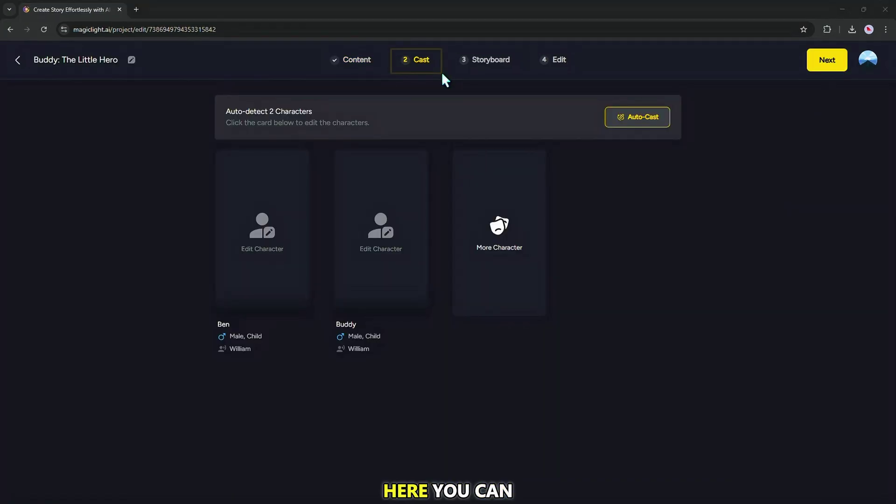
{"action": "left_click", "coordinate": [639, 120]}
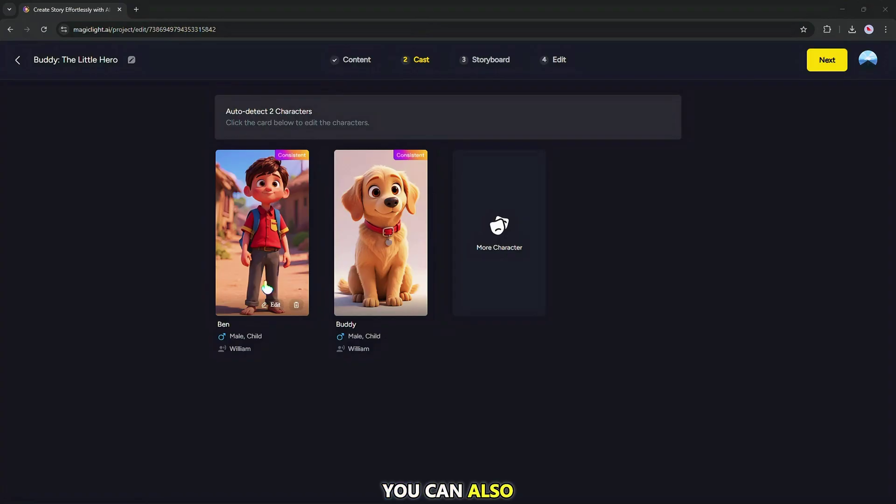
Replace the boy's auto-cast look with a newly created character and continue to the storyboard stage
{"action": "left_click", "coordinate": [272, 305]}
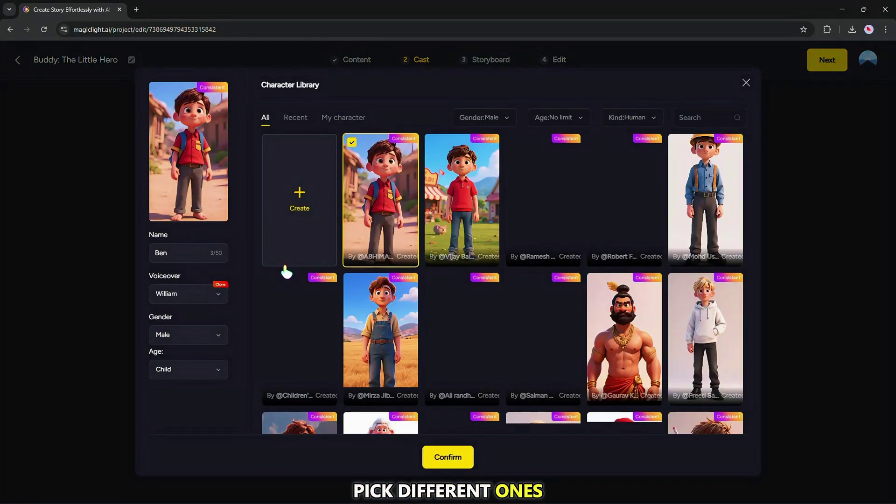
{"action": "left_click", "coordinate": [546, 350]}
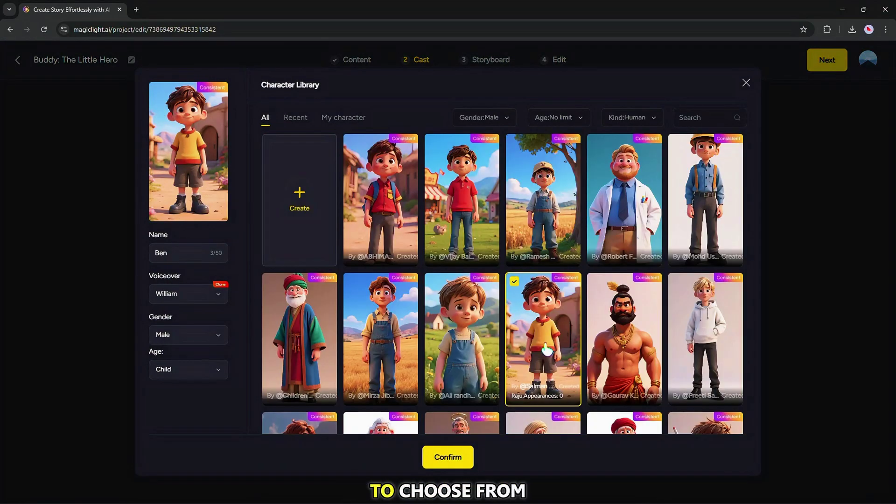
{"action": "left_click", "coordinate": [301, 223]}
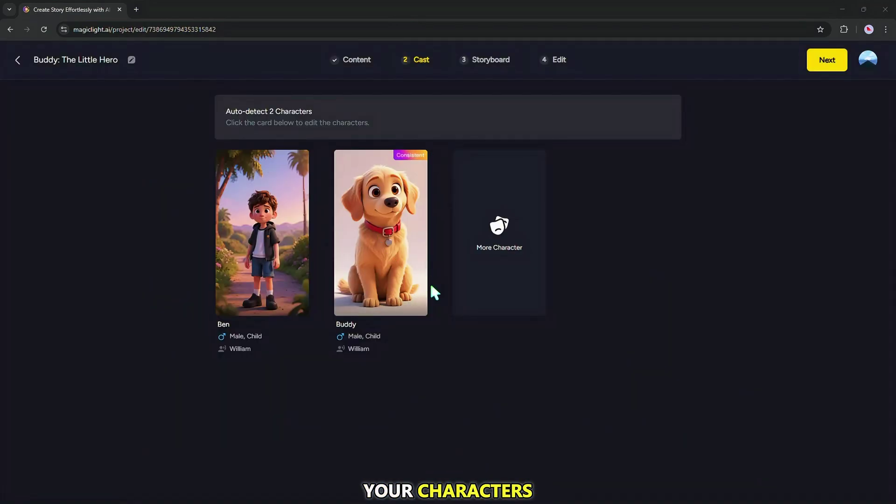
{"action": "left_click", "coordinate": [827, 59]}
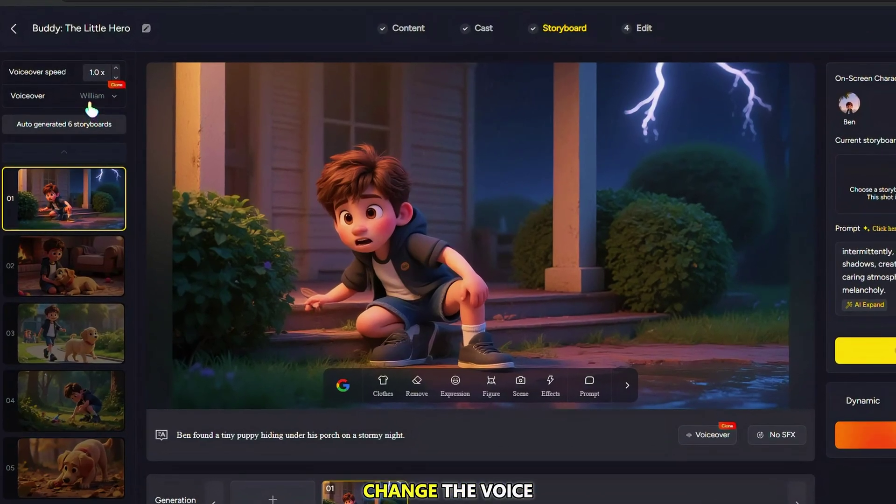
Look through the available voiceovers and check the Voice Cloning options without creating a voice
{"action": "left_click", "coordinate": [91, 106]}
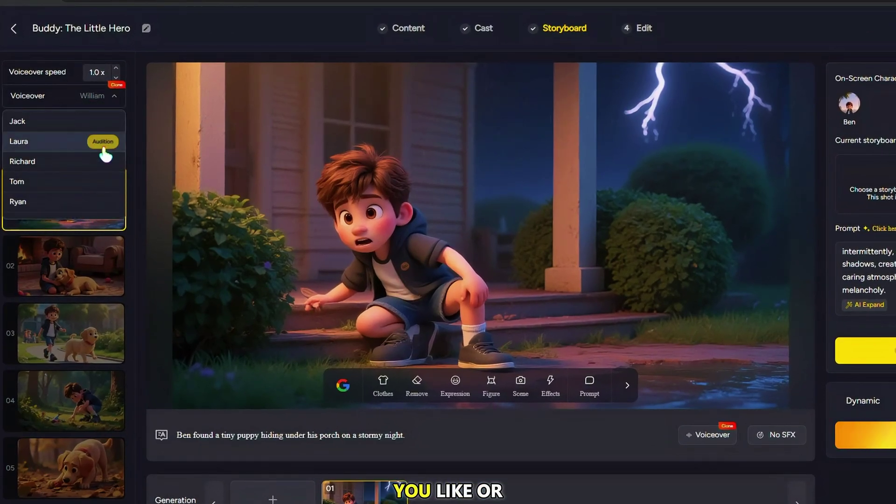
{"action": "scroll", "coordinate": [61, 180], "scroll_direction": "up", "scroll_amount": 4}
{"action": "left_click", "coordinate": [115, 122]}
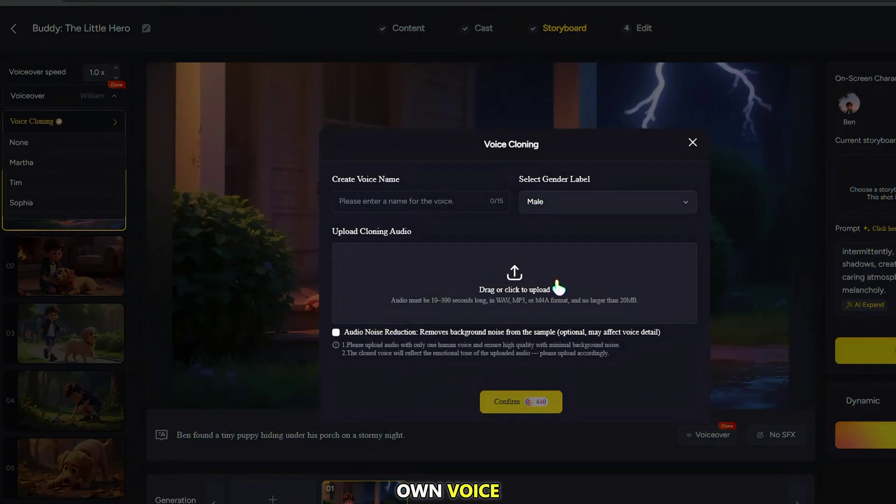
{"action": "left_click", "coordinate": [693, 143]}
Review the generated storyboard images one by one and return to the first shot
{"action": "left_click", "coordinate": [74, 285]}
{"action": "left_click", "coordinate": [85, 356]}
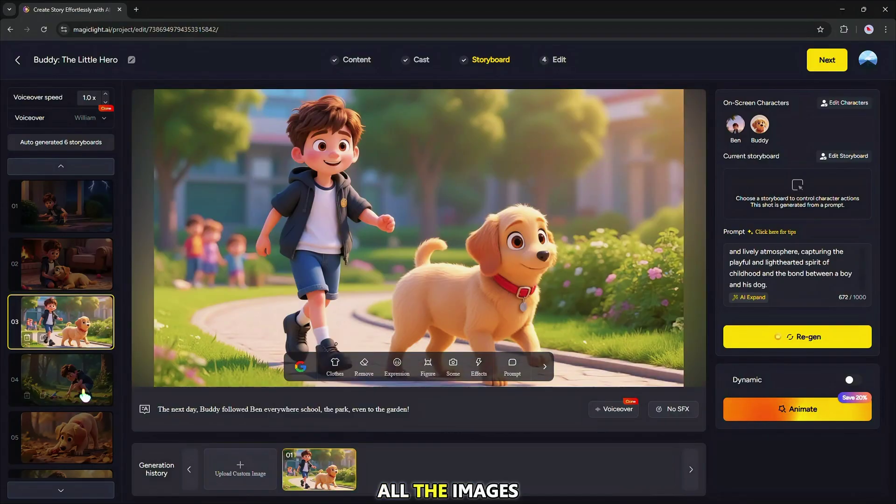
{"action": "left_click", "coordinate": [75, 438]}
{"action": "left_click", "coordinate": [70, 474]}
{"action": "left_click", "coordinate": [77, 218]}
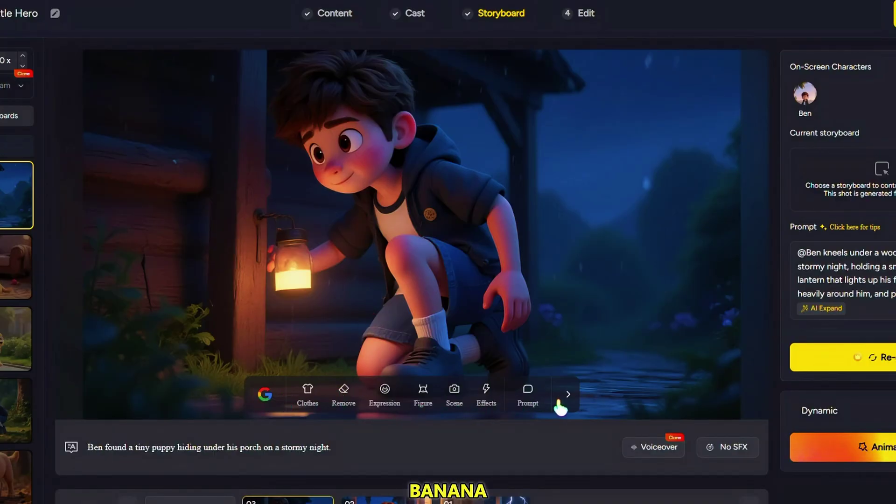
Change the boy's expression in the first shot to Terrified and regenerate the image
{"action": "left_click", "coordinate": [385, 392]}
{"action": "left_click", "coordinate": [387, 359]}
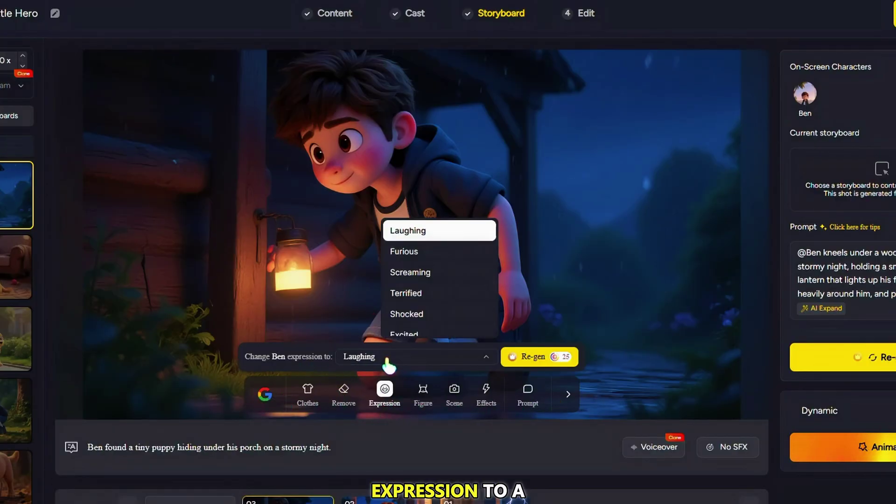
{"action": "left_click", "coordinate": [448, 294]}
{"action": "left_click", "coordinate": [518, 357]}
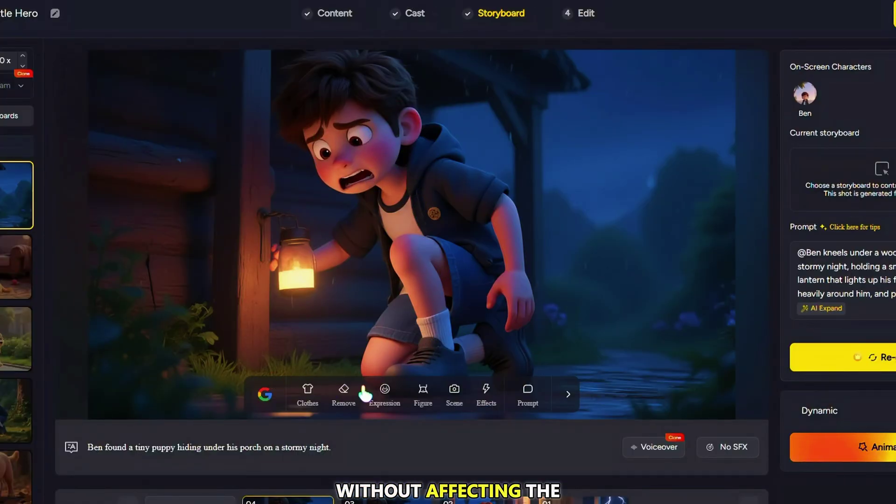
Look through the available camera views for changing the first shot's scene
{"action": "left_click", "coordinate": [455, 400]}
{"action": "left_click", "coordinate": [463, 357]}
{"action": "scroll", "coordinate": [481, 314], "scroll_direction": "down", "scroll_amount": 2}
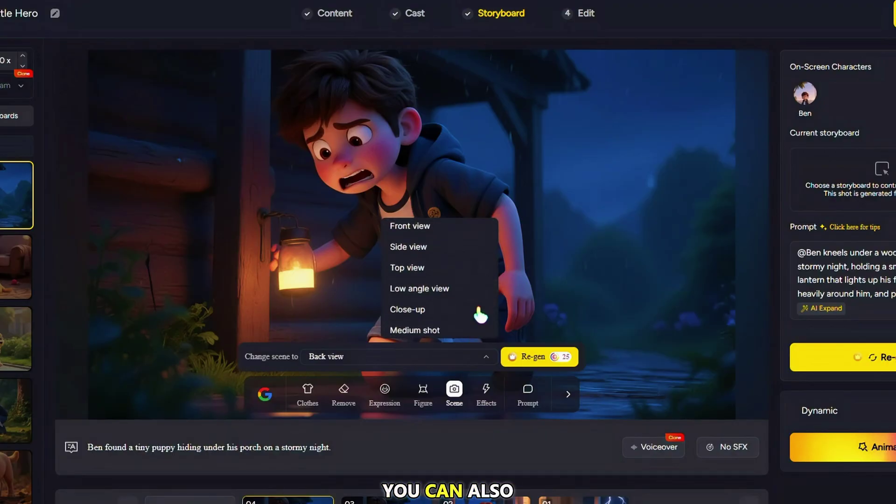
{"action": "scroll", "coordinate": [479, 322], "scroll_direction": "up", "scroll_amount": 3}
{"action": "left_click", "coordinate": [472, 360]}
Look over the effects and custom prompt options, and regenerate the first shot with the Lightning effect
{"action": "left_click", "coordinate": [485, 391]}
{"action": "left_click", "coordinate": [455, 357]}
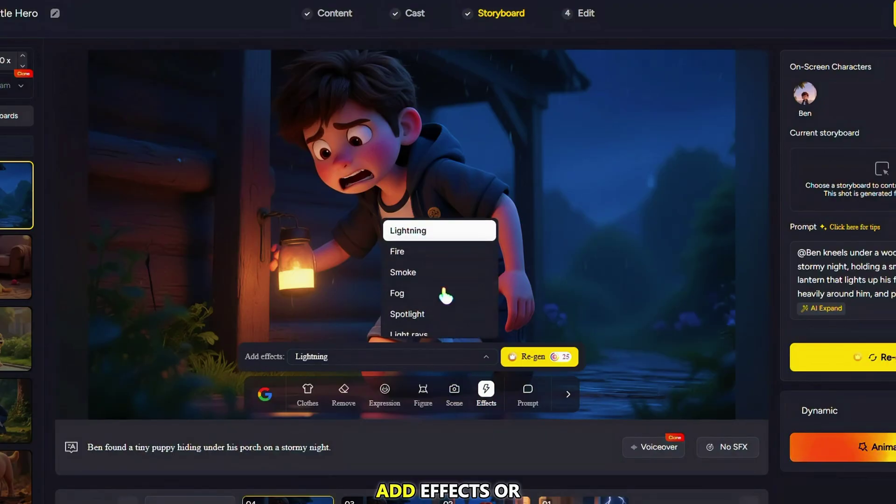
{"action": "scroll", "coordinate": [448, 308], "scroll_direction": "down", "scroll_amount": 3}
{"action": "left_click", "coordinate": [474, 359]}
{"action": "left_click", "coordinate": [527, 392]}
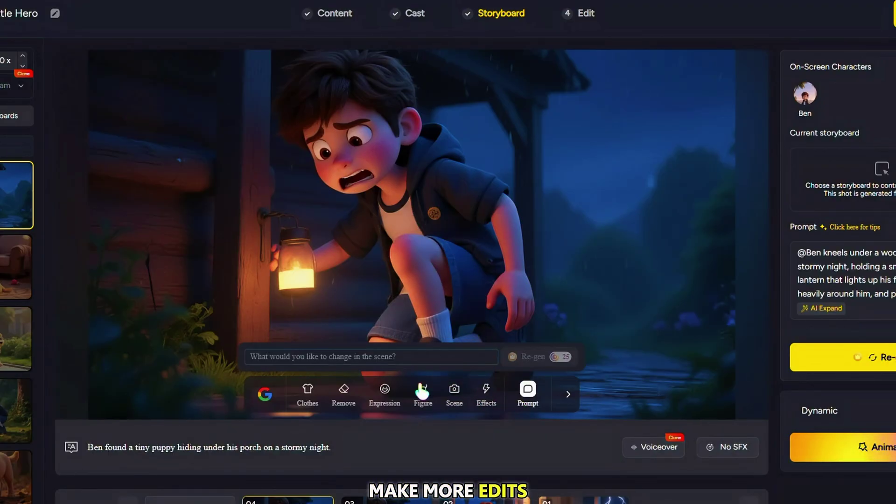
{"action": "left_click", "coordinate": [486, 391]}
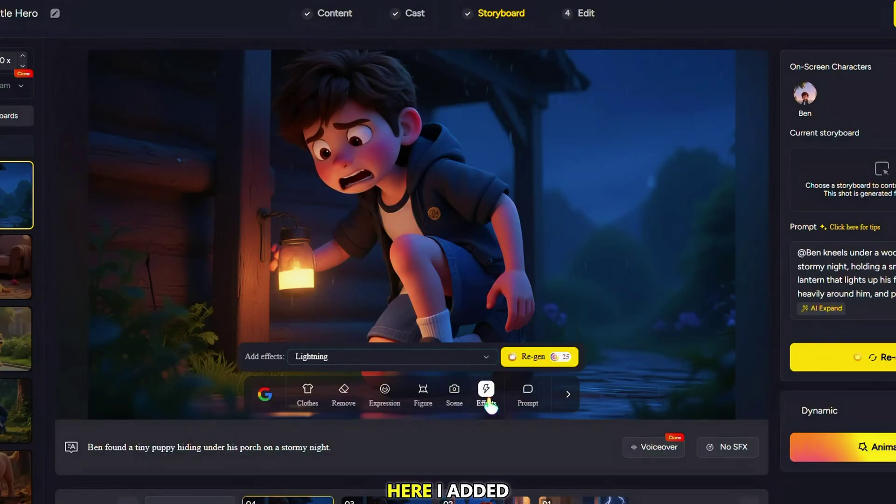
{"action": "left_click", "coordinate": [540, 360]}
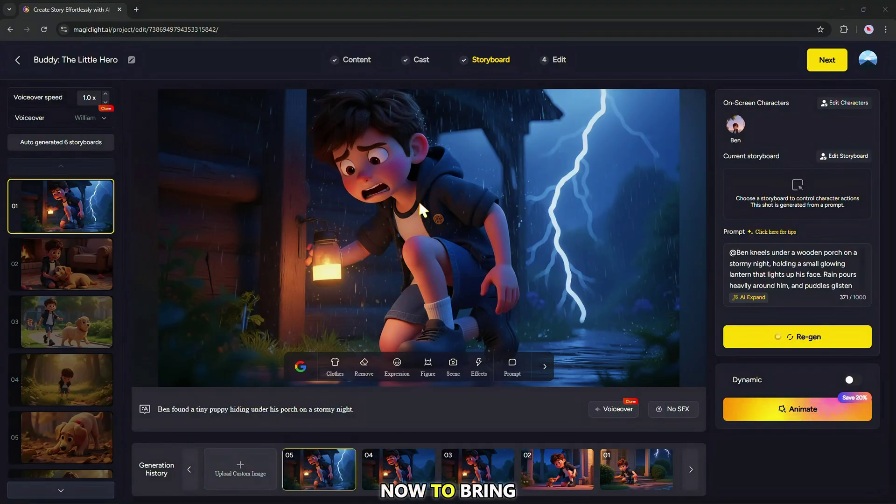
Choose the KLing 2.1 model for animating the first shot, with intelligent generation based on the screen
{"action": "left_click", "coordinate": [796, 410]}
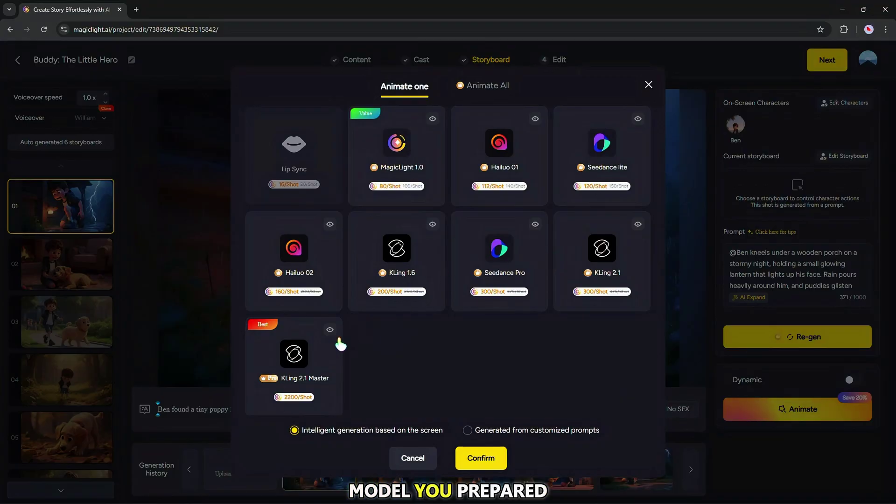
{"action": "left_click", "coordinate": [612, 276]}
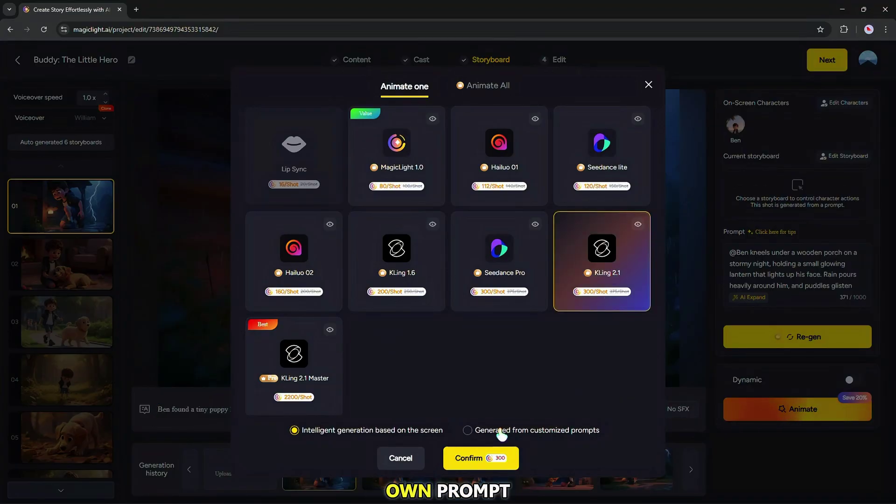
{"action": "left_click", "coordinate": [500, 428]}
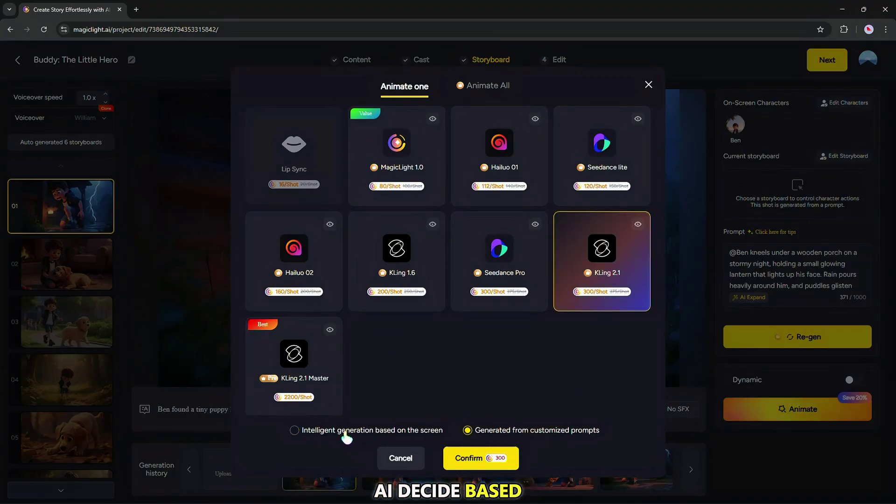
{"action": "left_click", "coordinate": [345, 433]}
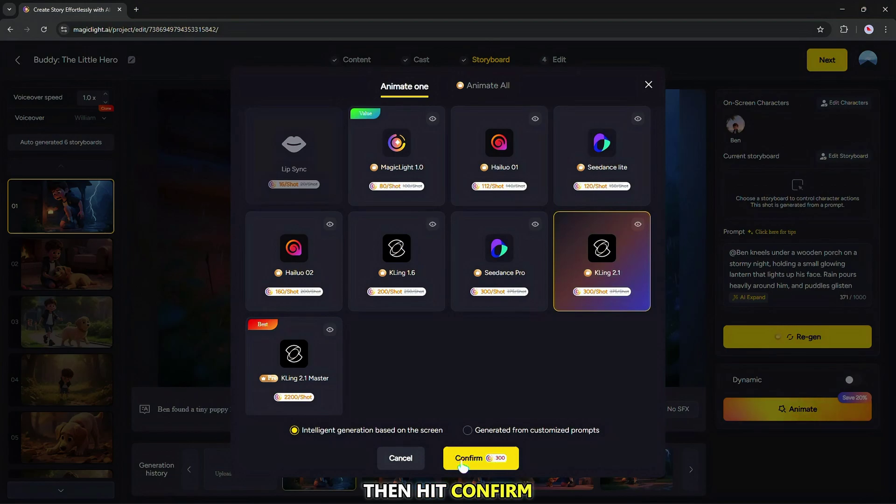
Animate all six storyboard images with KLing 2.1, accepting the credit cost, and play the first animated shot
{"action": "left_click", "coordinate": [485, 91]}
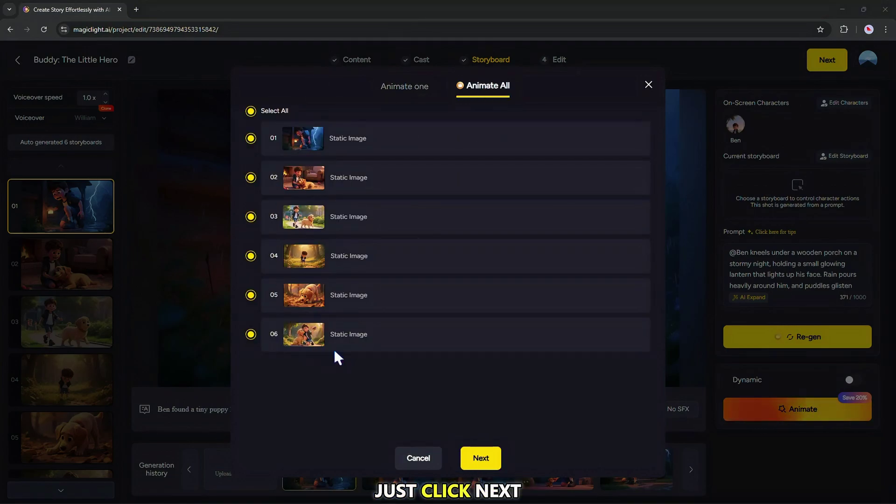
{"action": "left_click", "coordinate": [481, 458]}
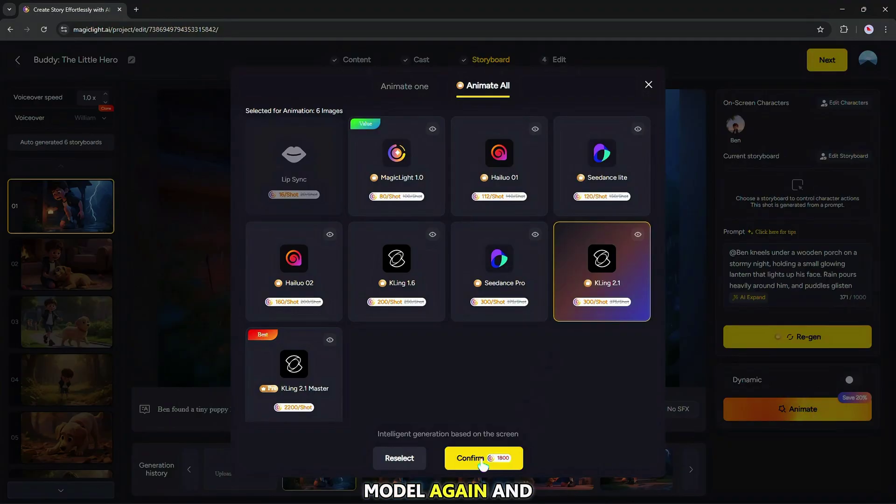
{"action": "left_click", "coordinate": [503, 457]}
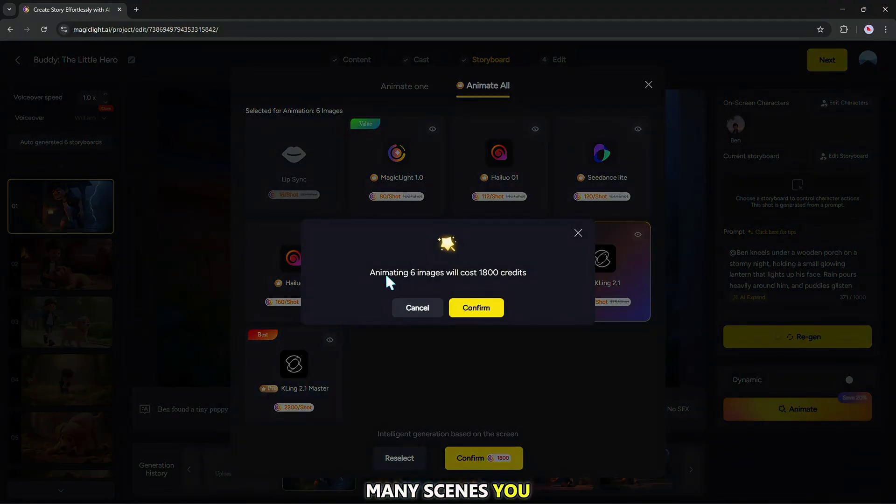
{"action": "left_click_drag", "start_coordinate": [409, 273], "coordinate": [419, 274]}
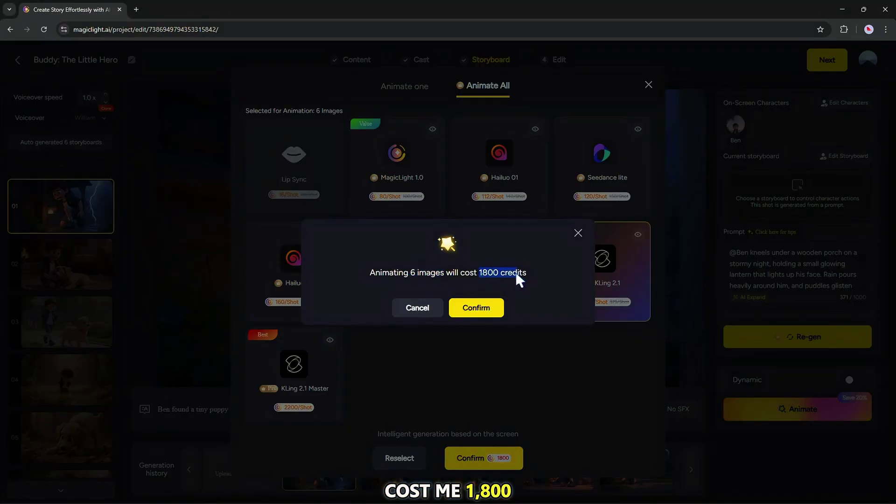
{"action": "left_click", "coordinate": [475, 310]}
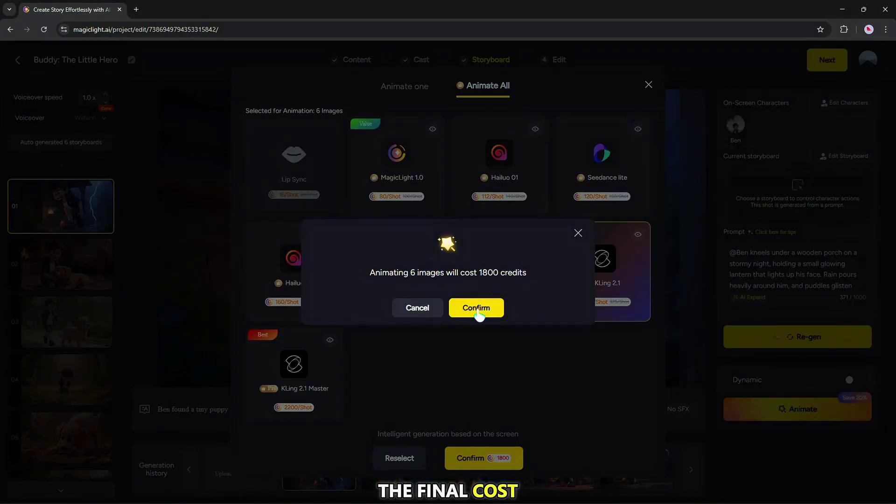
{"action": "left_click", "coordinate": [478, 309]}
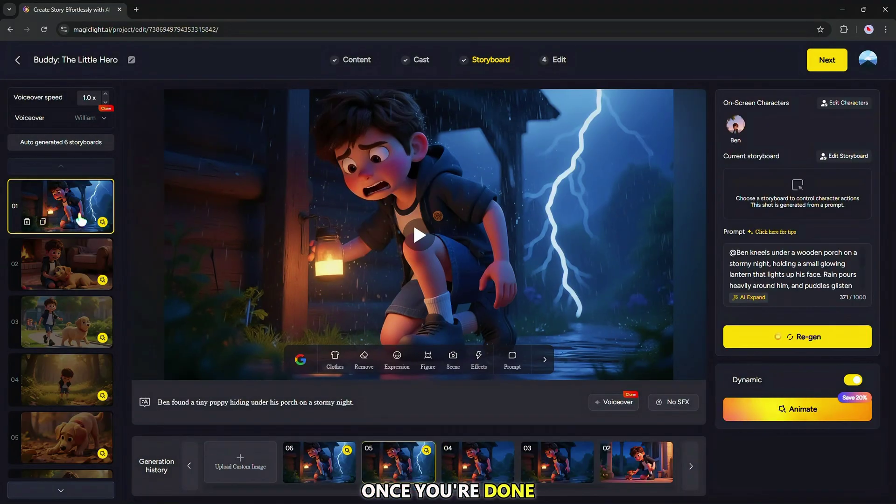
{"action": "left_click", "coordinate": [414, 235]}
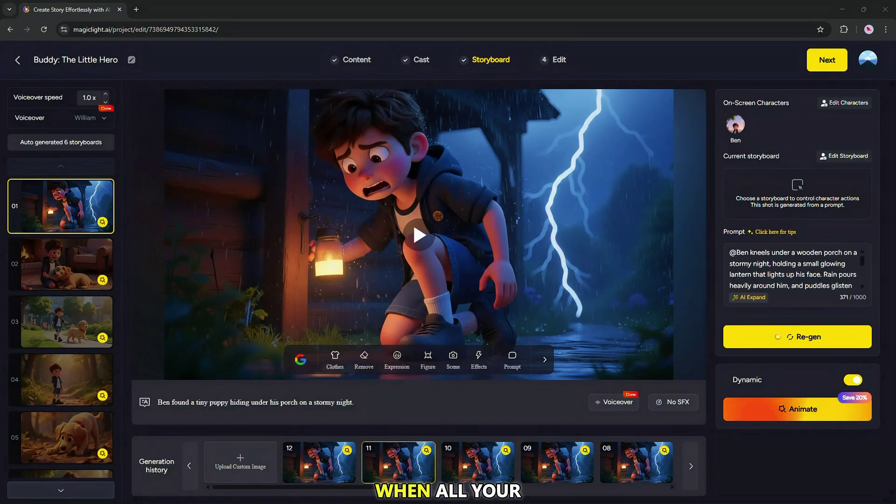
Continue to the edit stage and review the cover, subtitle and background music settings
{"action": "left_click", "coordinate": [827, 62]}
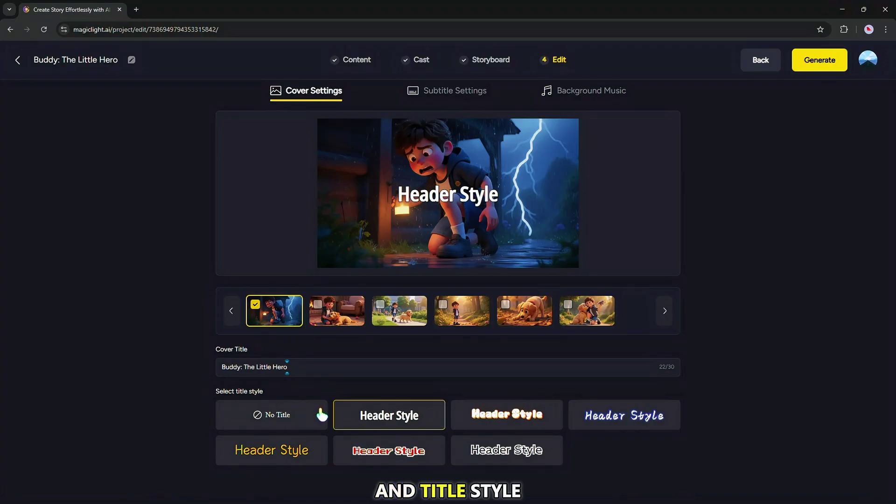
{"action": "left_click", "coordinate": [457, 92]}
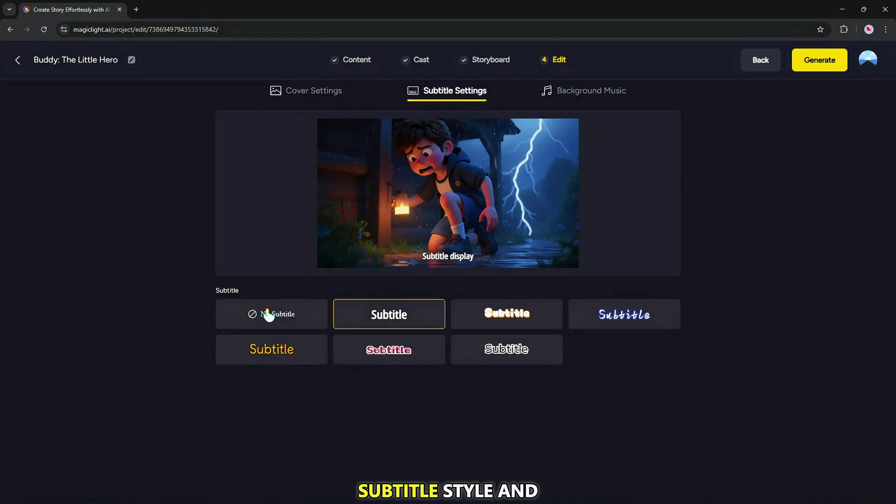
{"action": "left_click", "coordinate": [585, 94]}
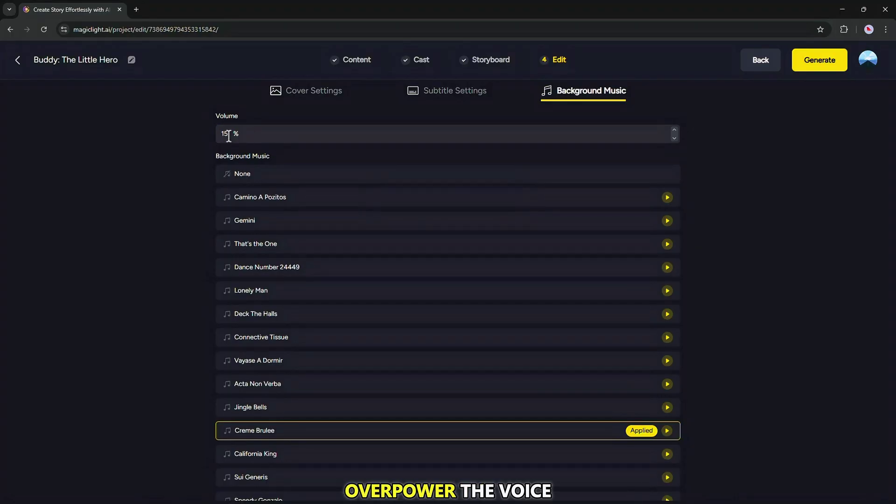
Generate the final video in 16:9 ratio at High (1080p) resolution and dismiss the submission prompt
{"action": "left_click", "coordinate": [820, 65]}
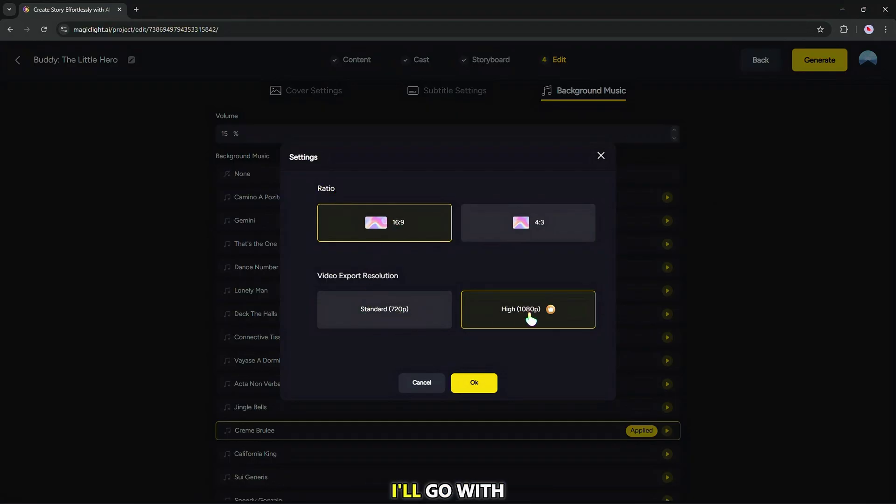
{"action": "left_click", "coordinate": [474, 383]}
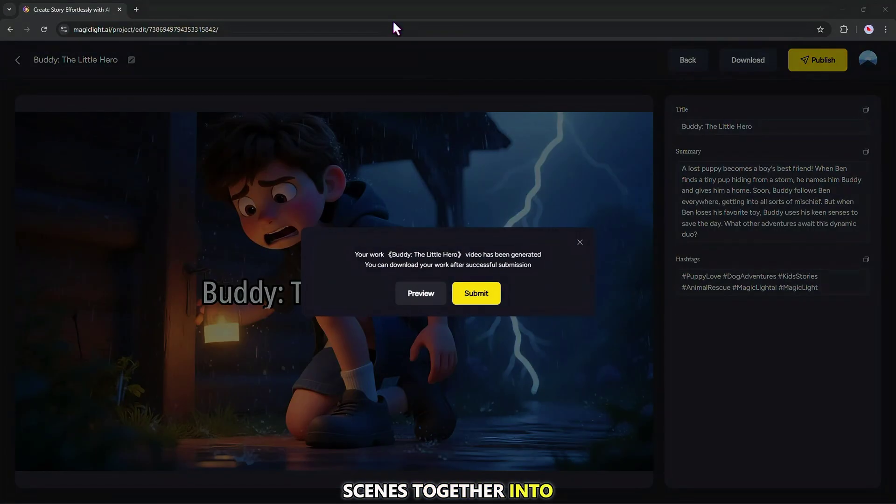
{"action": "left_click", "coordinate": [580, 243]}
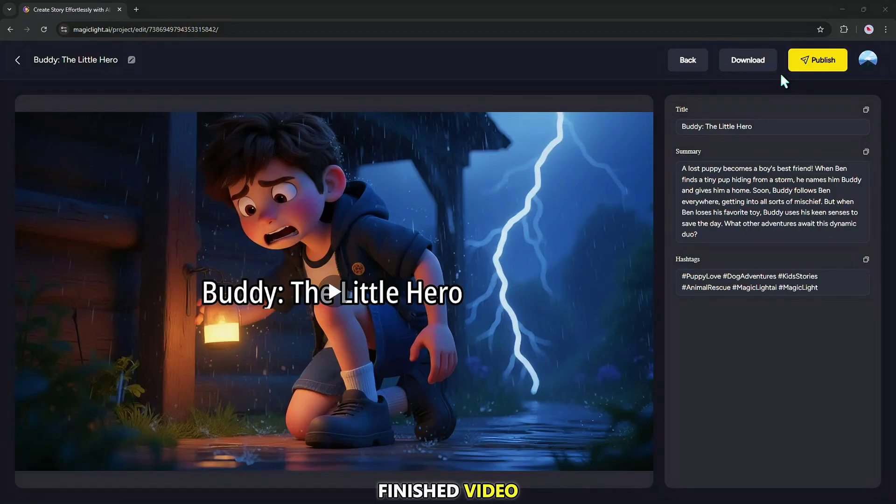
Download all six storyboard images and play the finished story video
{"action": "left_click", "coordinate": [752, 66]}
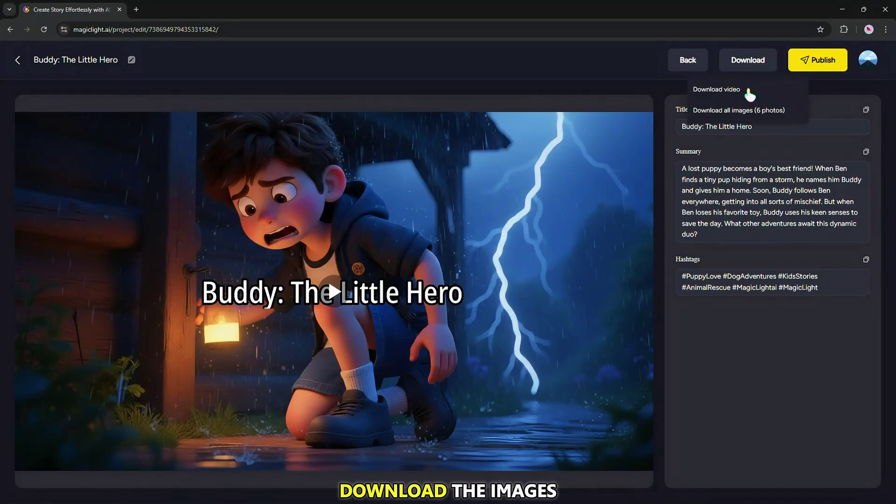
{"action": "left_click", "coordinate": [749, 114]}
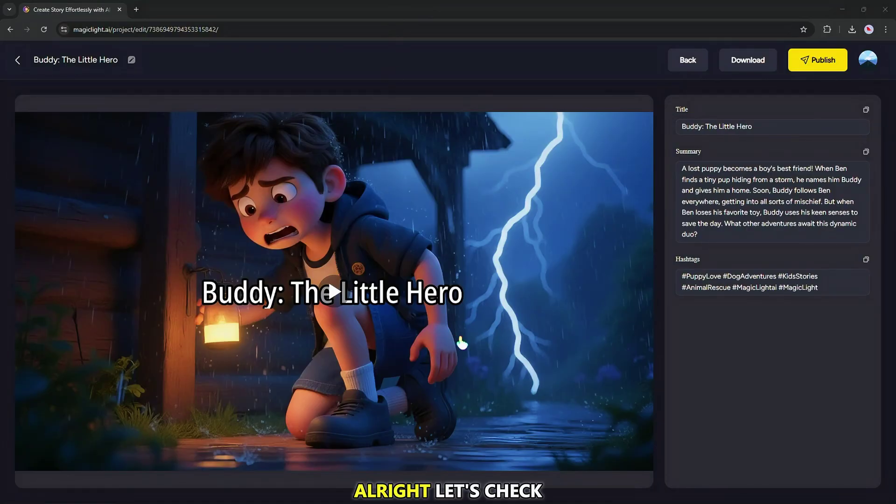
{"action": "double_click", "coordinate": [470, 344]}
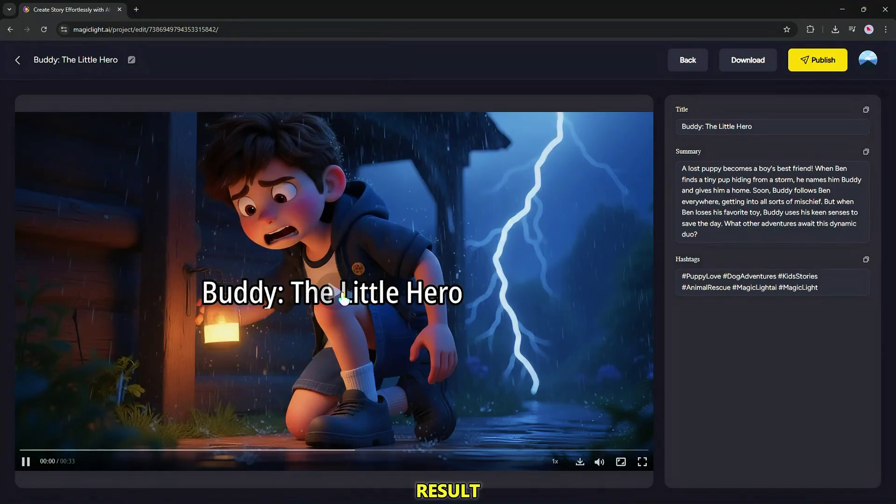